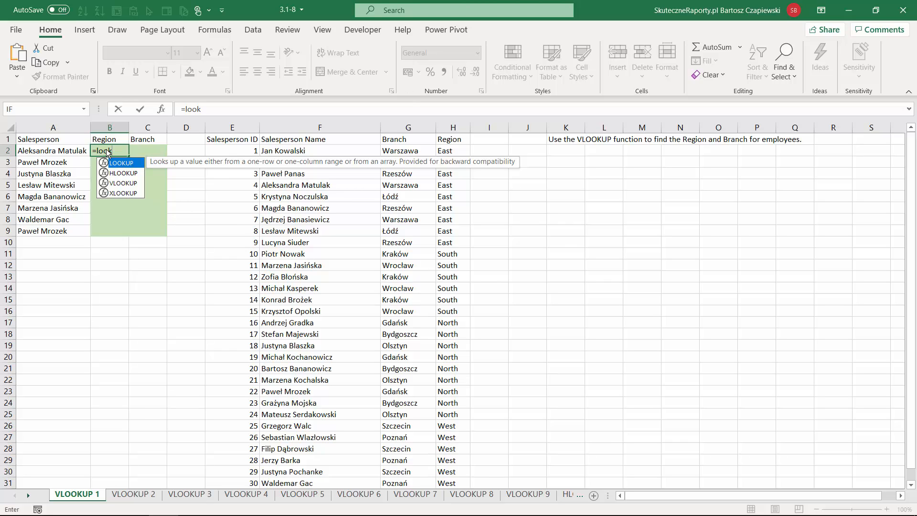
Step: Examine the employee list in A1:C9 and the matching salesperson's row in the reference table in columns E to H
key("Escape")
key("Escape")
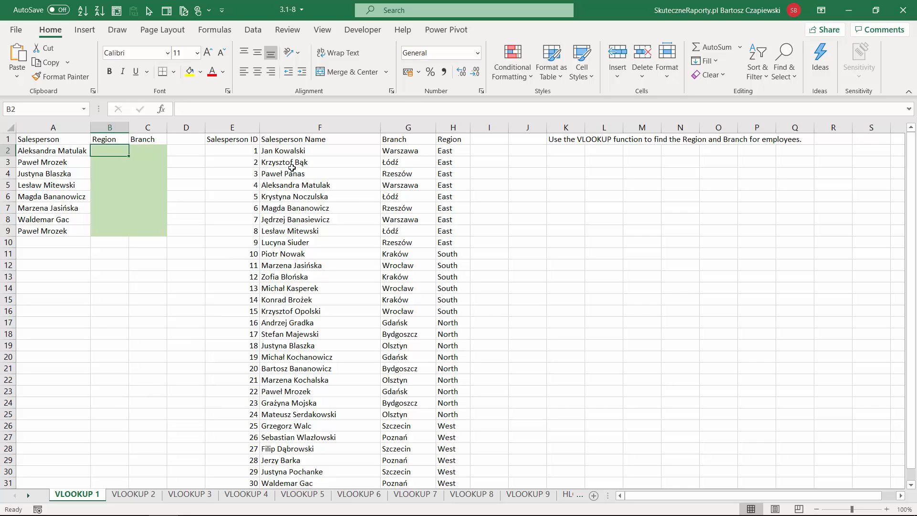
left_click_drag(231, 127, 447, 123)
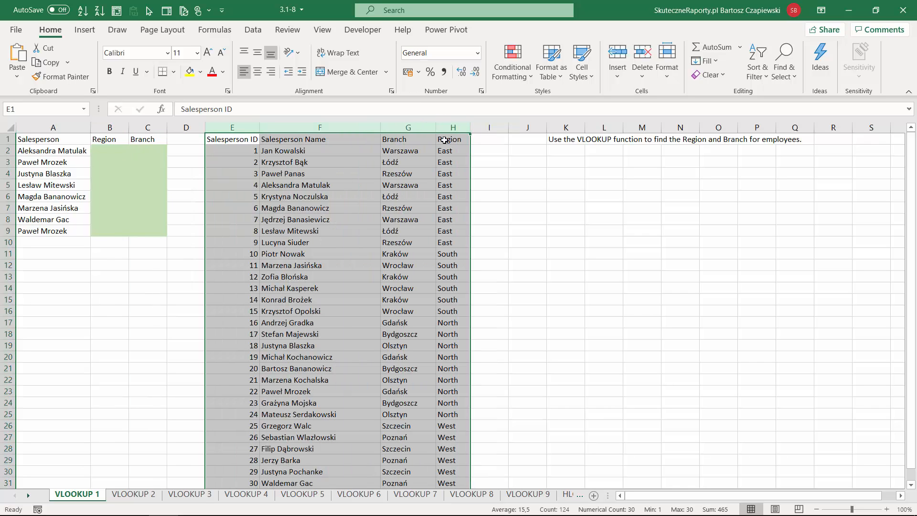
left_click_drag(37, 139, 153, 230)
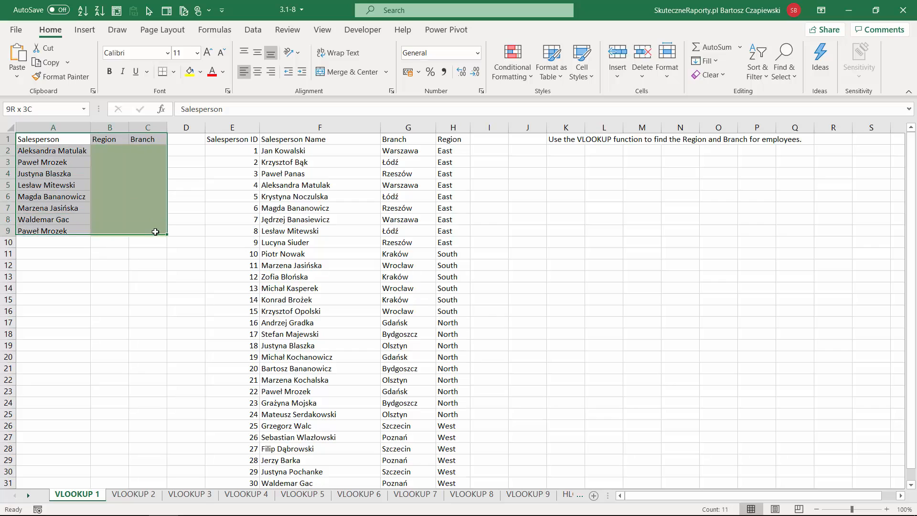
left_click(116, 152)
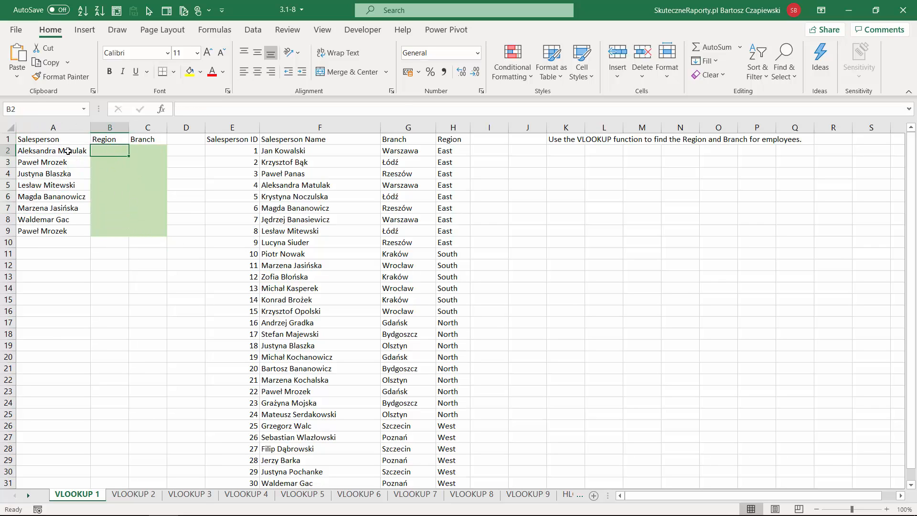
left_click(39, 151)
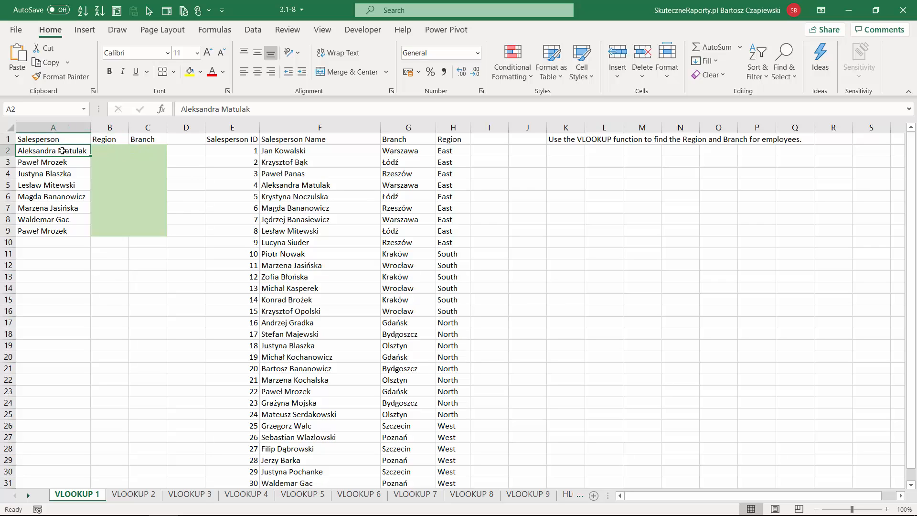
left_click_drag(389, 185, 465, 185)
left_click_drag(241, 185, 449, 187)
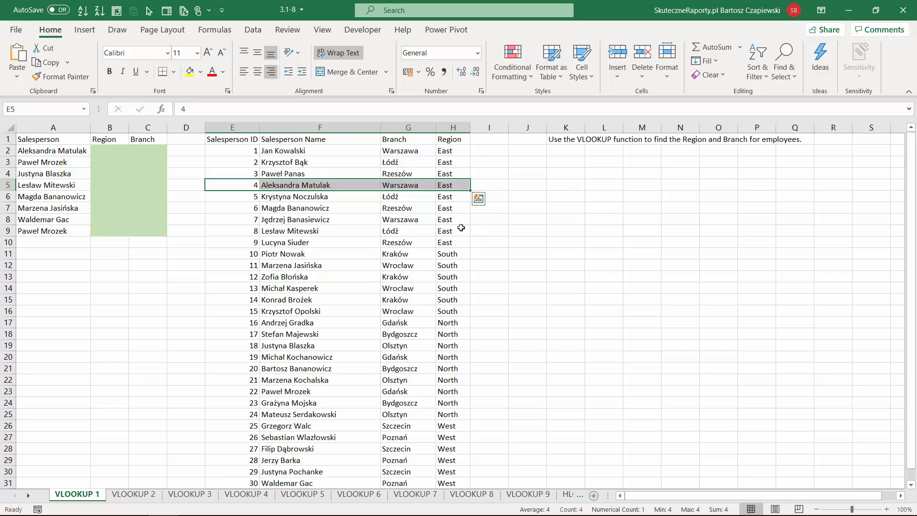
left_click(53, 152)
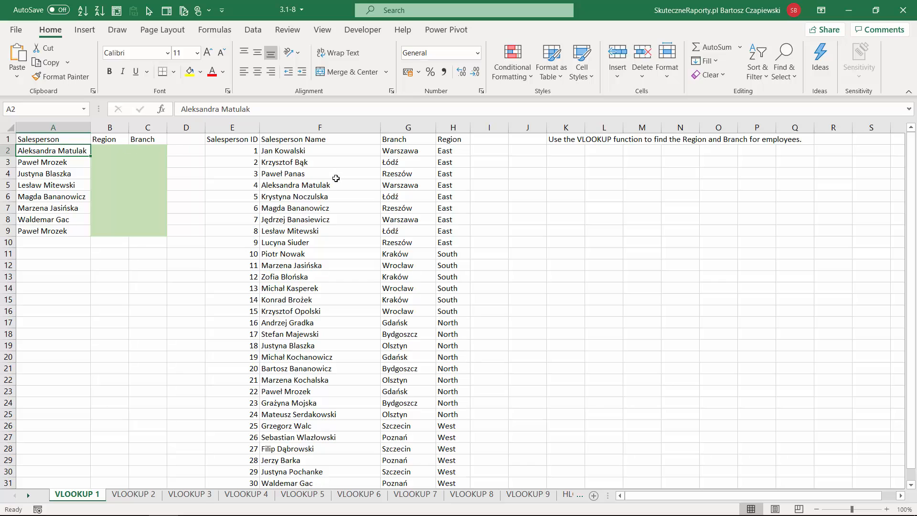
left_click(409, 184)
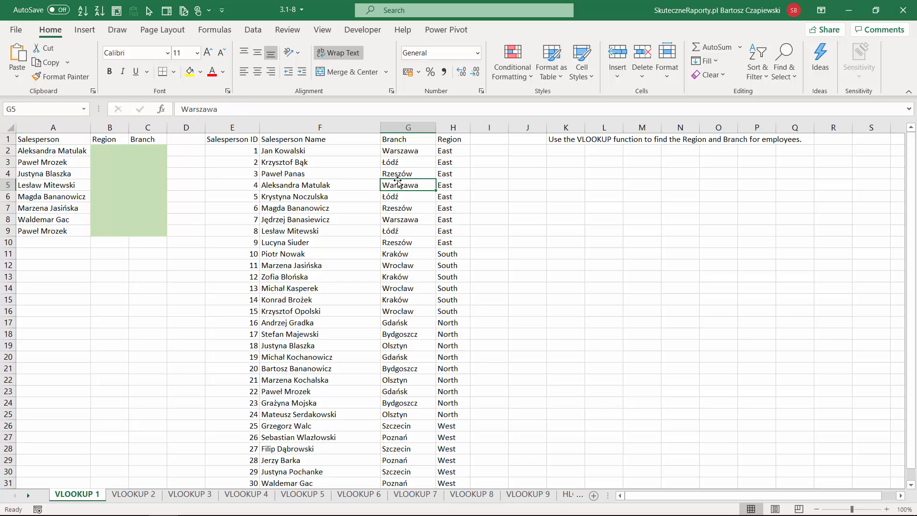
Step: Start a VLOOKUP formula in B2 and open its function arguments, placed clear of the data tables
left_click(103, 151)
type("=vlo")
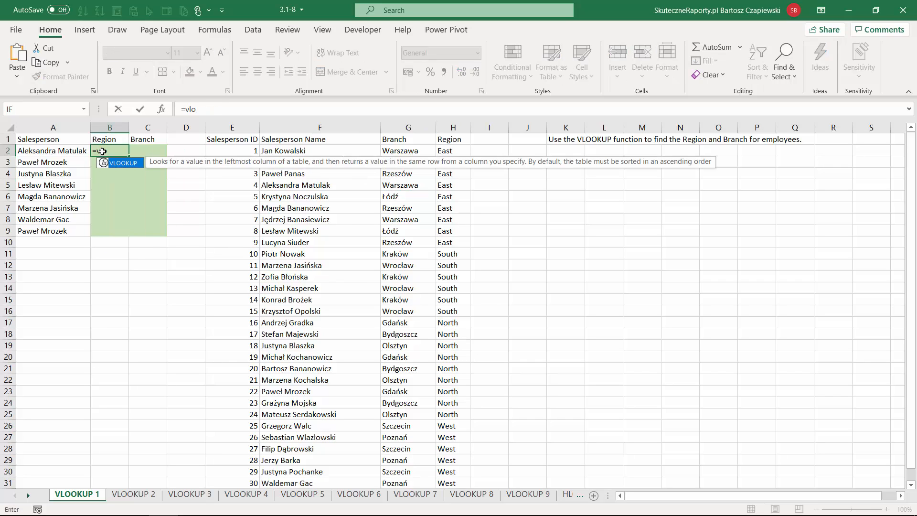
key("Tab")
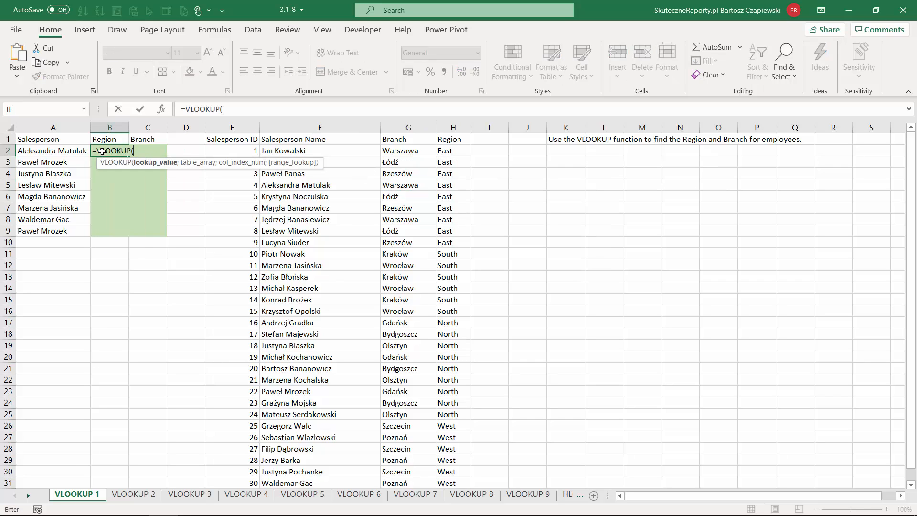
key("shift+F3")
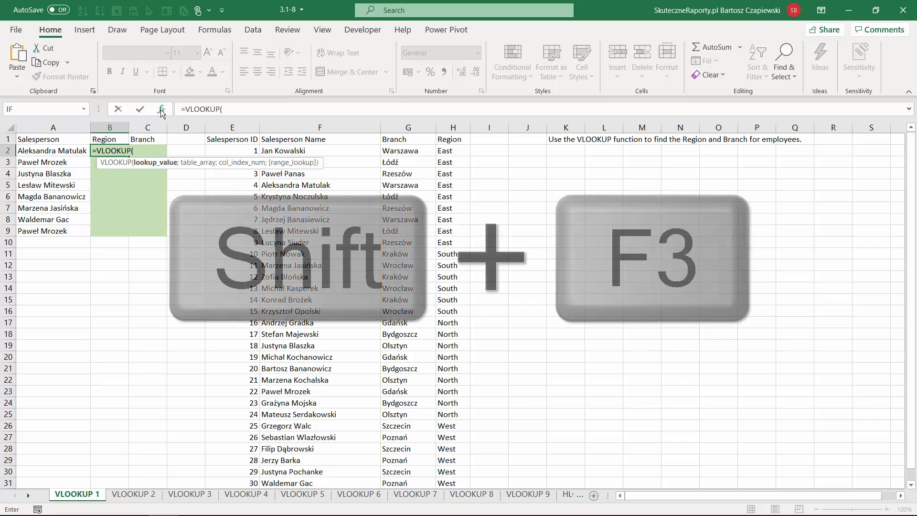
left_click_drag(302, 115, 539, 156)
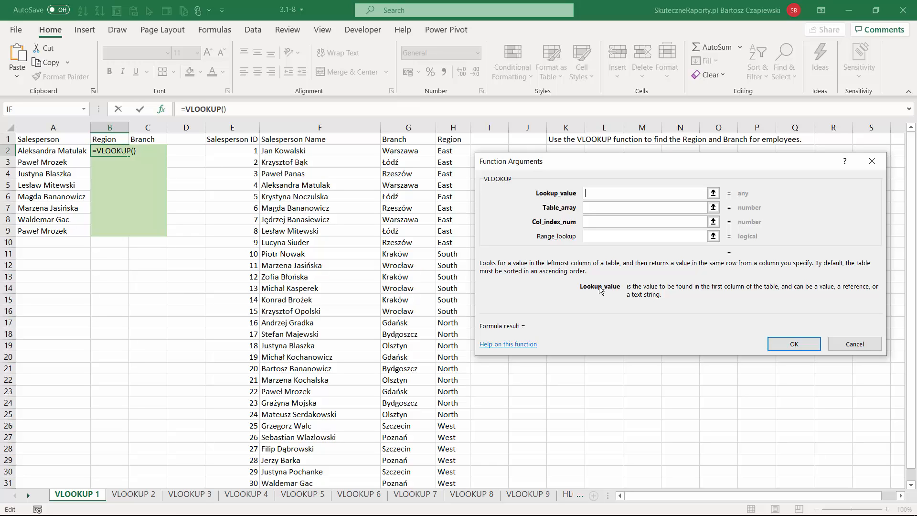
Step: Set the VLOOKUP's Range_lookup argument to 0 for an exact match
left_click(604, 238)
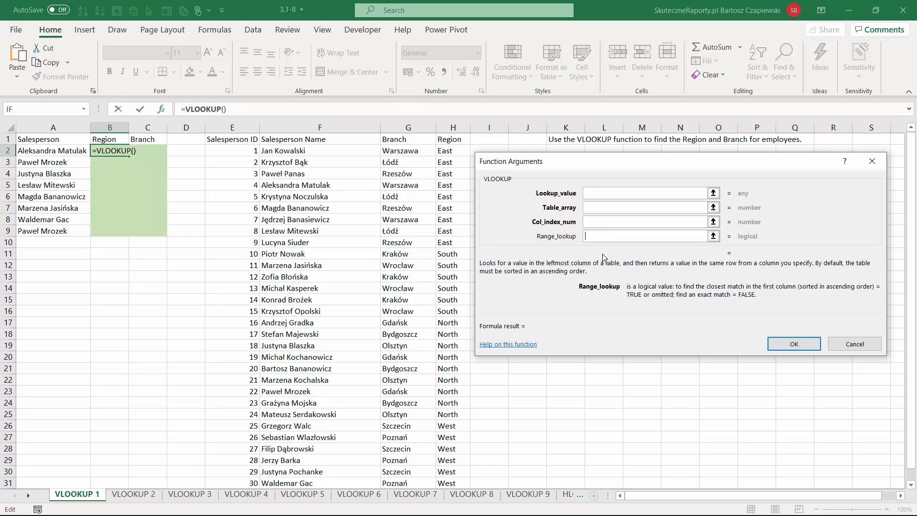
type("0")
key("BackSpace")
type("false")
key("BackSpace")
key("BackSpace")
key("BackSpace")
key("BackSpace")
key("BackSpace")
type("0")
Step: Set the Lookup_value to cell A2 and the Table_array to columns F:H
left_click(600, 192)
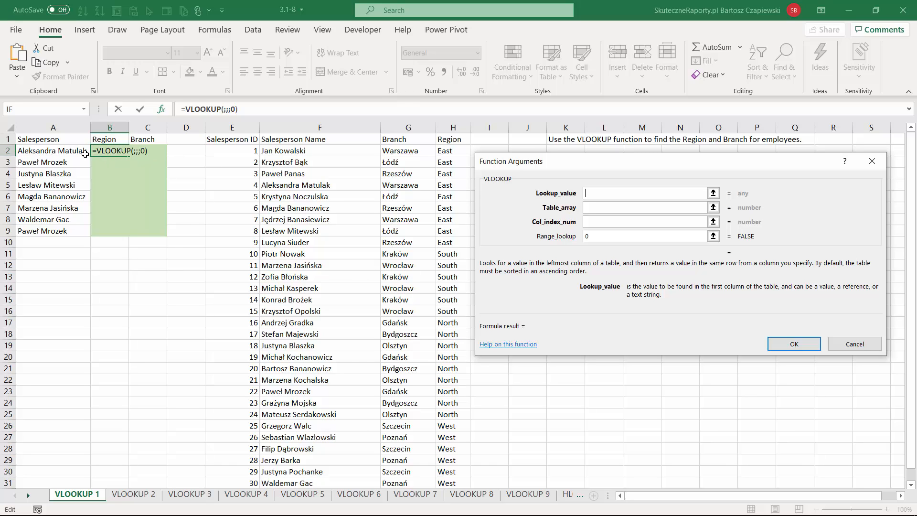
left_click(714, 193)
left_click(40, 150)
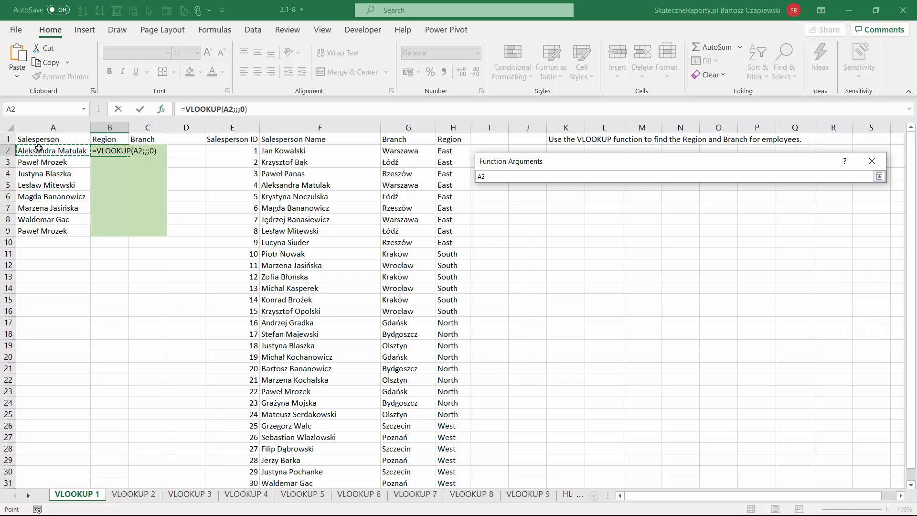
left_click(879, 175)
left_click(597, 208)
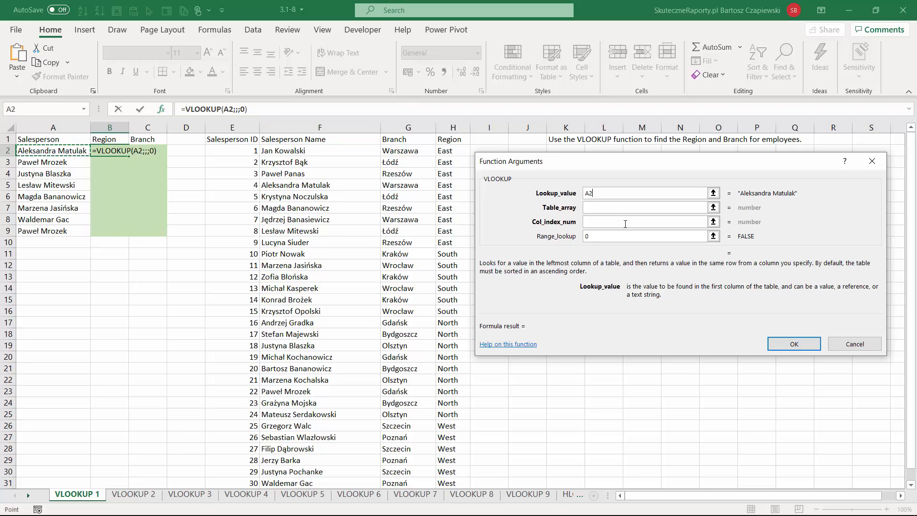
left_click(612, 208)
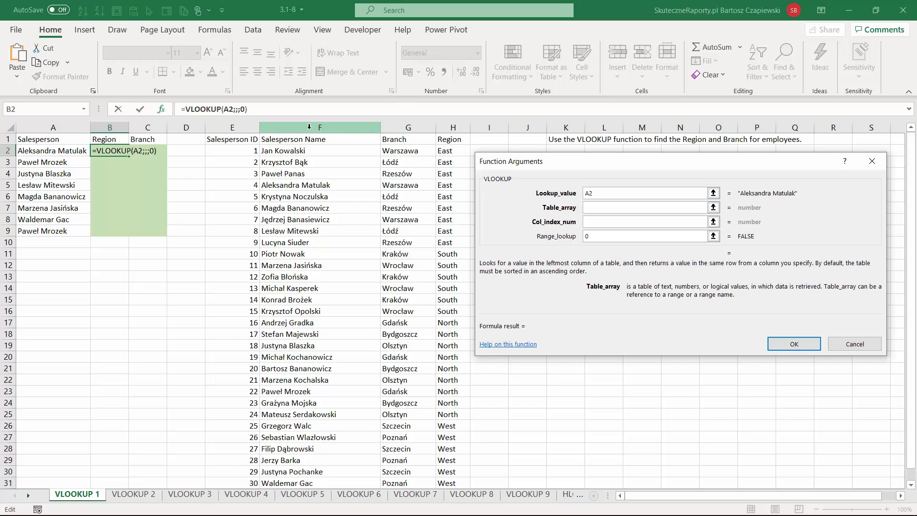
left_click_drag(309, 126, 448, 129)
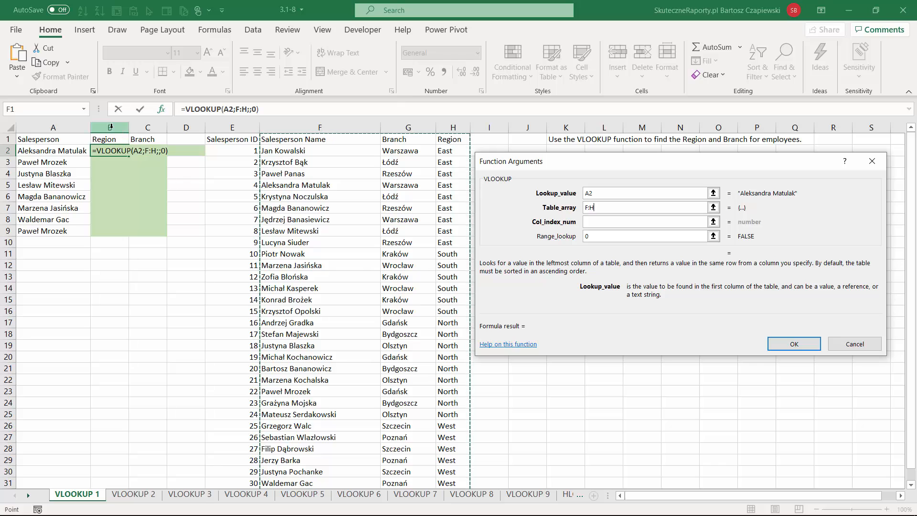
Step: Set Col_index_num to 3, confirm the Region formula and fill it down from B2 to B9
left_click(595, 222)
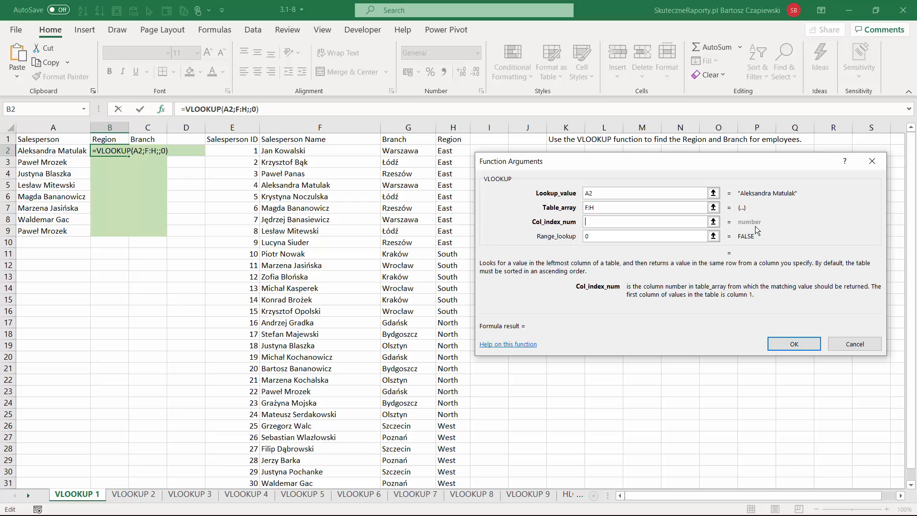
type("3")
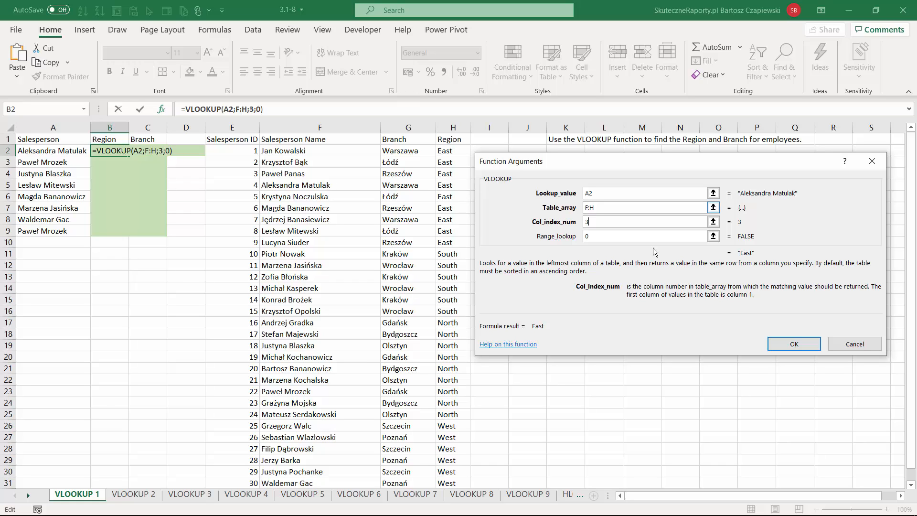
left_click(794, 344)
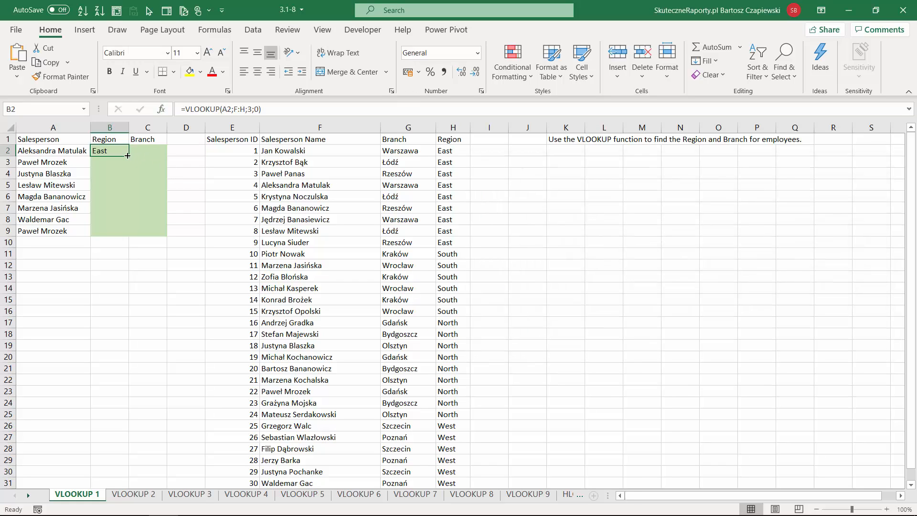
double_click(129, 157)
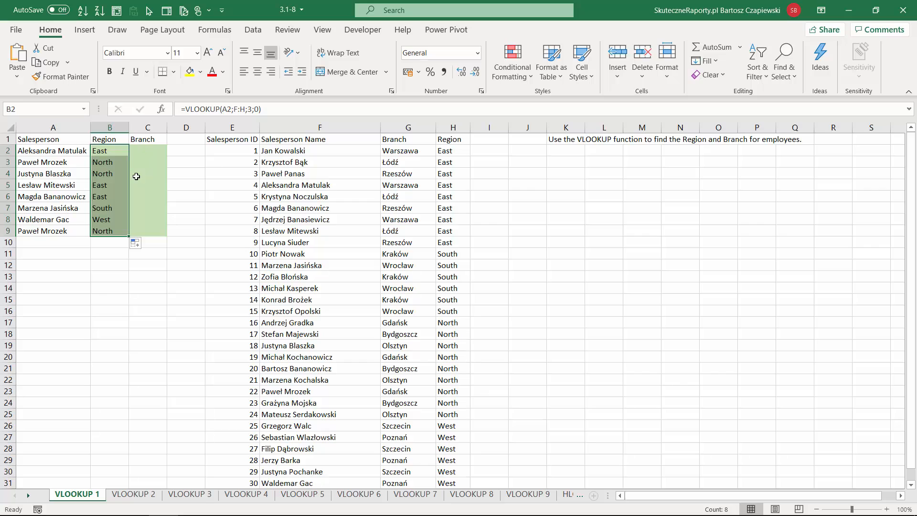
Step: Try extending the Region formula from B2 into the Branch cell C2, and clear C2 again
left_click(119, 152)
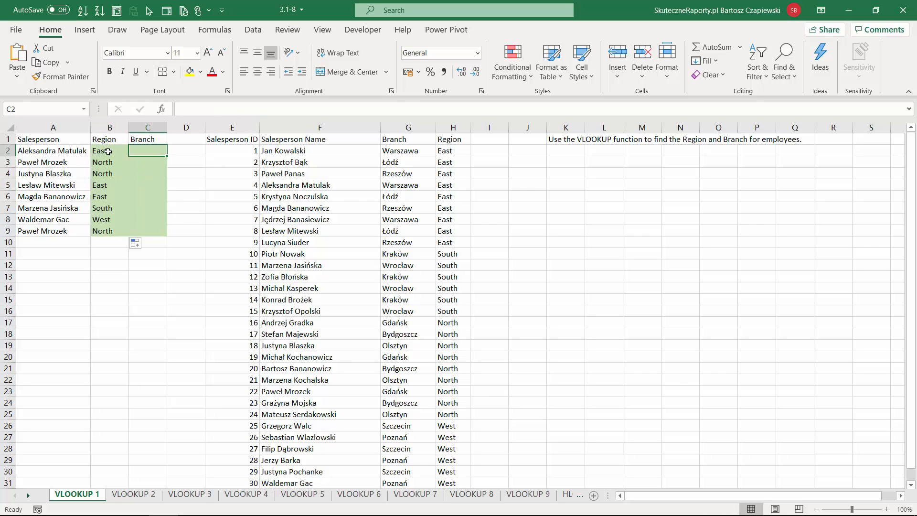
left_click_drag(128, 155, 162, 153)
left_click(154, 149)
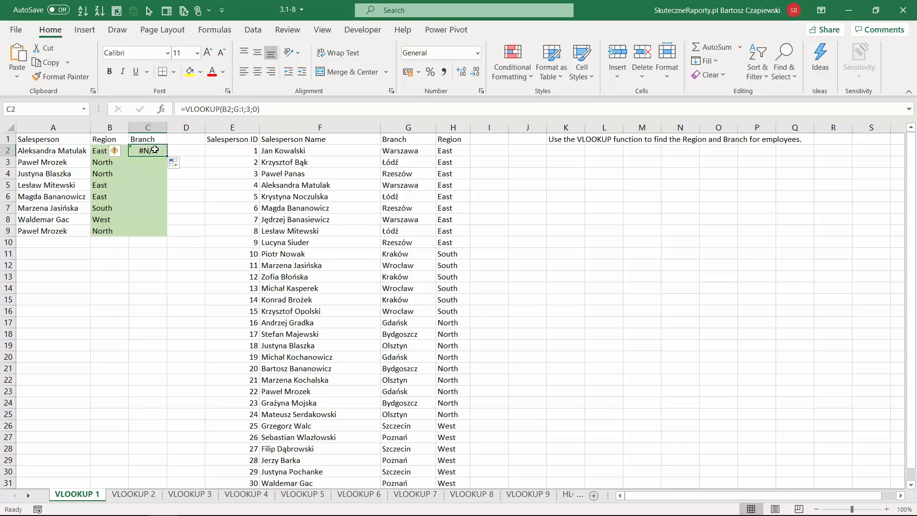
left_click(228, 108)
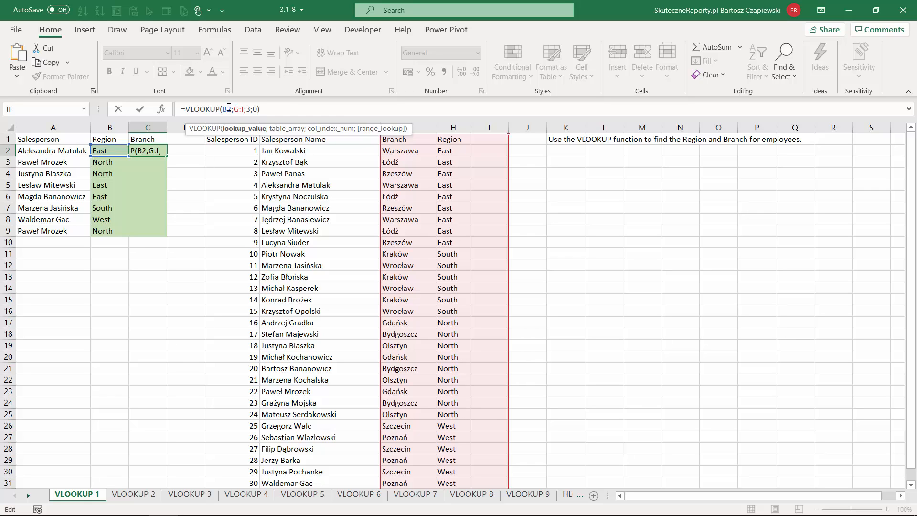
key("Escape")
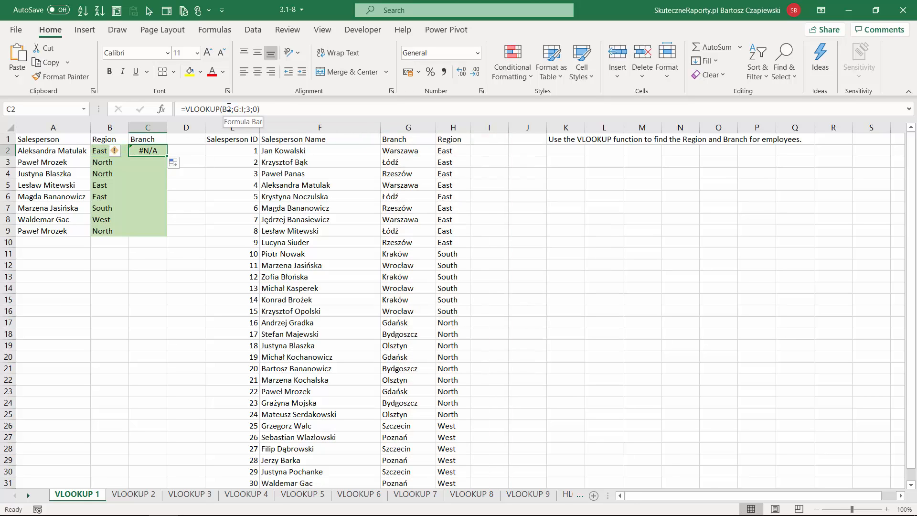
key("Delete")
Step: Copy the formula text =VLOOKUP(A2;F:H;3;0) from B2 and paste it into the Branch cell C2
left_click(110, 151)
left_click_drag(261, 109, 132, 106)
key("ctrl+c")
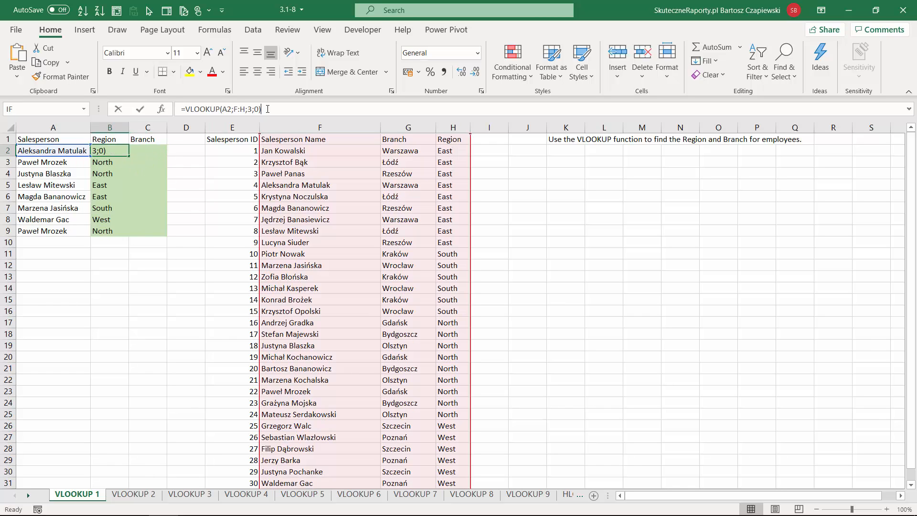
key("Escape")
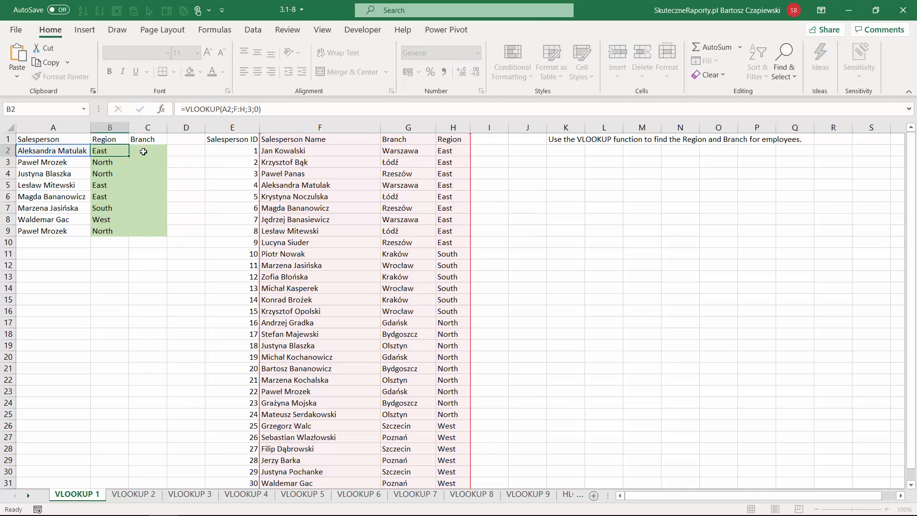
left_click(146, 151)
left_click(206, 110)
key("ctrl+v")
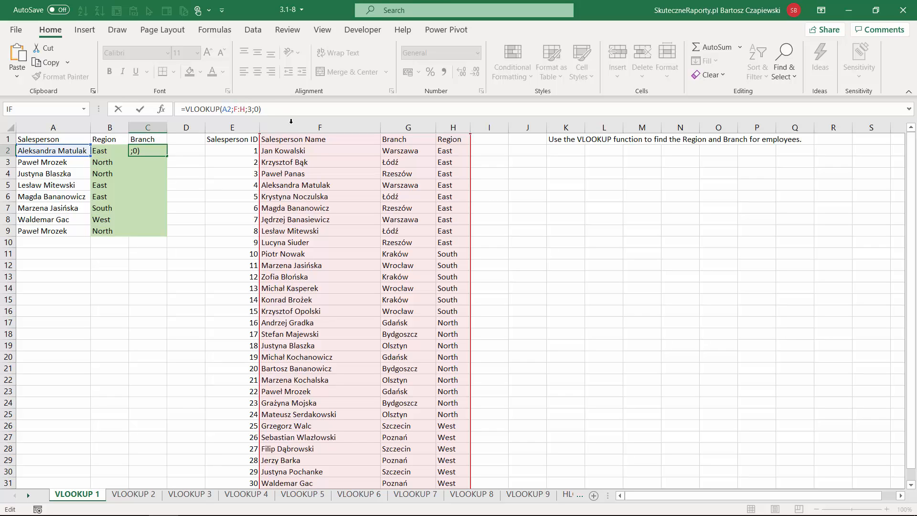
Step: Change the column index in C2's formula to 2 and fill the Branch formula down to C9
double_click(249, 110)
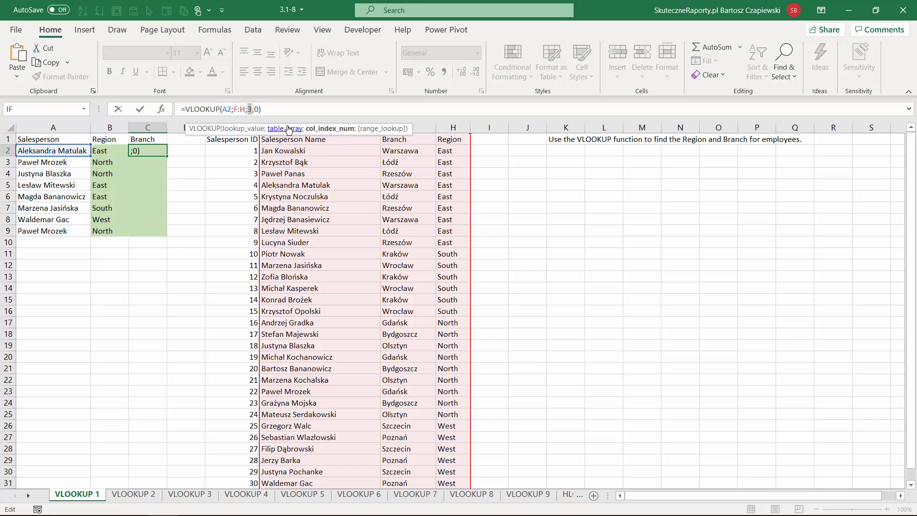
type("2")
left_click(281, 110)
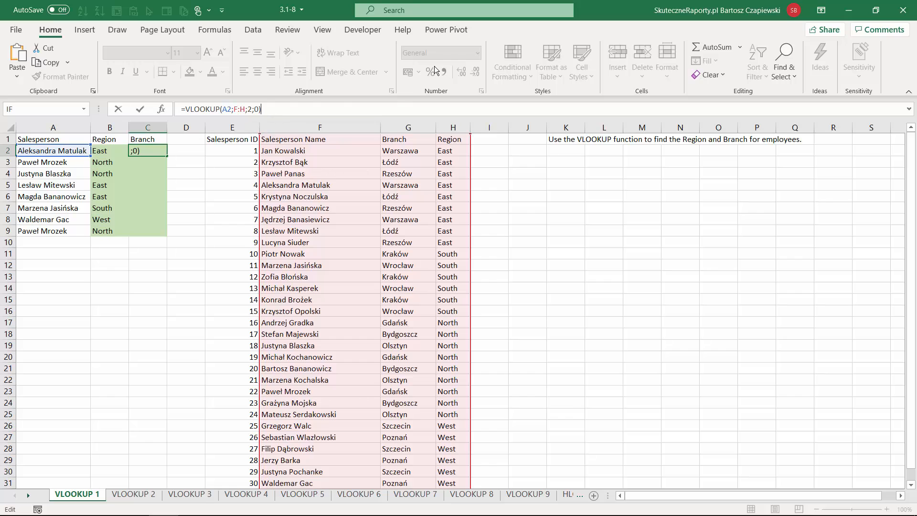
key("Return")
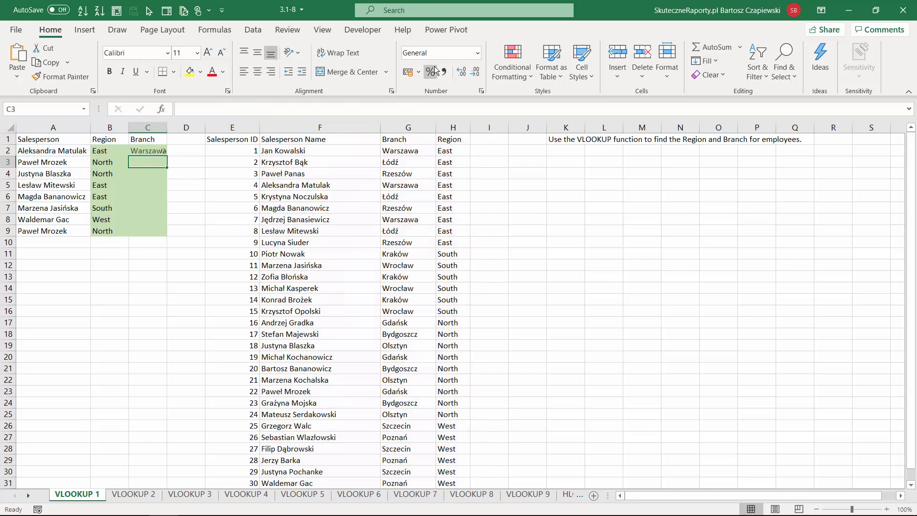
left_click(163, 152)
double_click(166, 156)
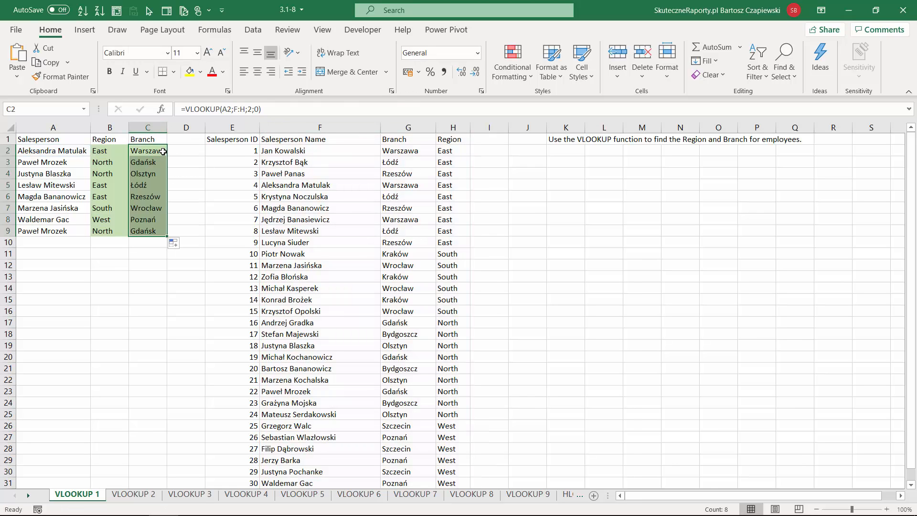
Step: Open the function arguments of the Branch formula in C2 to review them
left_click(163, 151)
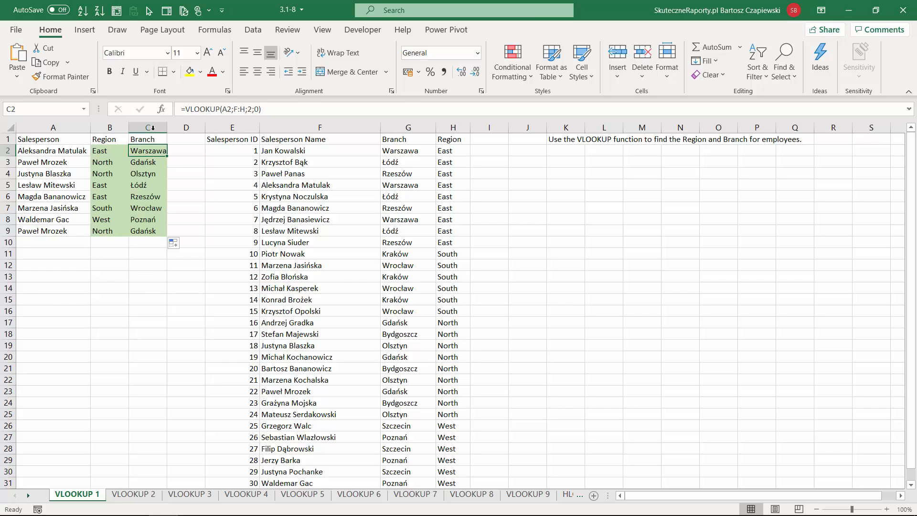
left_click(161, 109)
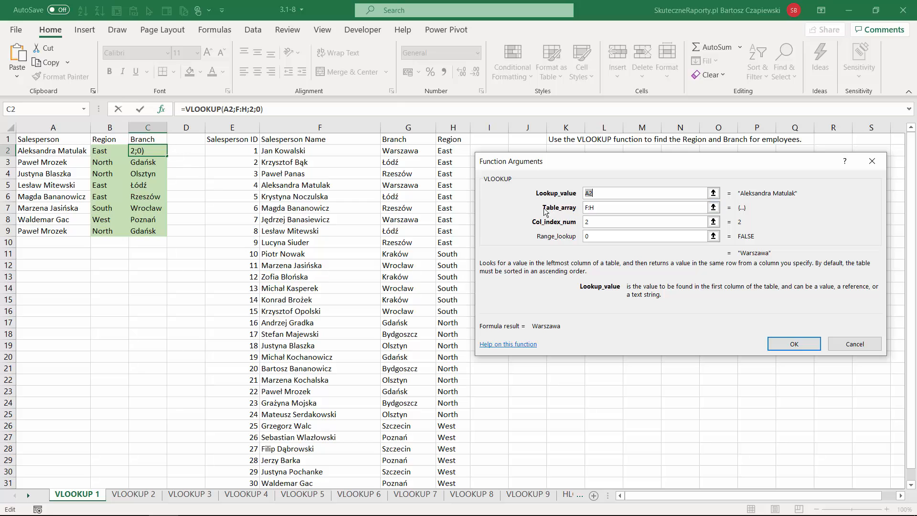
Step: Replace the table array in C2's VLOOKUP with the range F2:H31 and confirm the function arguments
left_click(612, 208)
key("BackSpace")
key("BackSpace")
key("BackSpace")
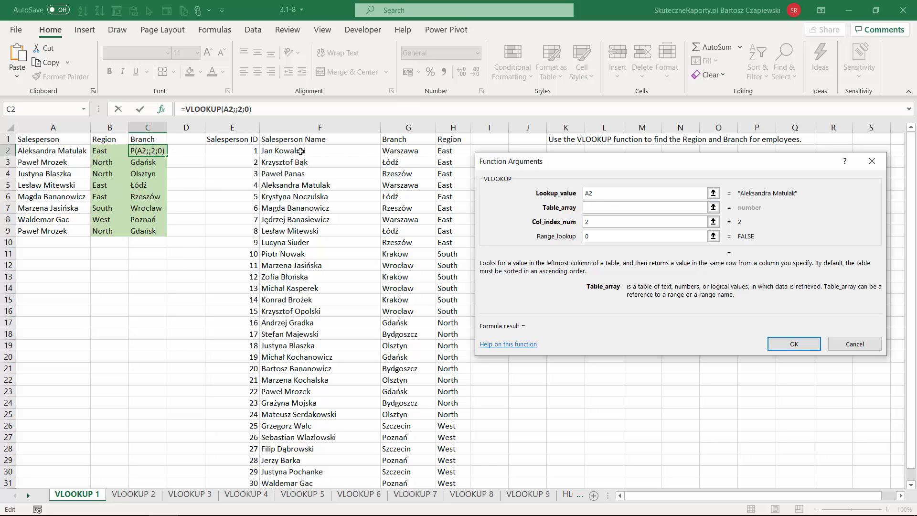
left_click_drag(304, 128, 455, 128)
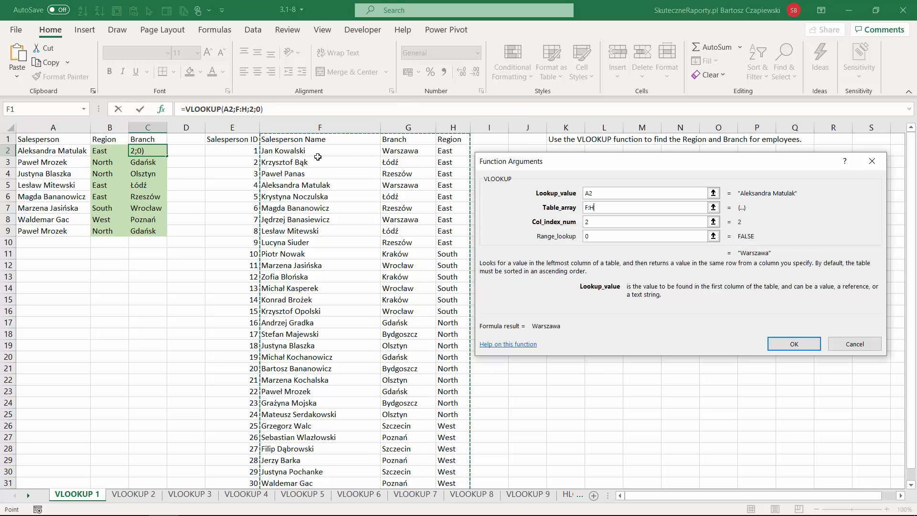
left_click(300, 151)
left_click_drag(301, 152, 432, 150)
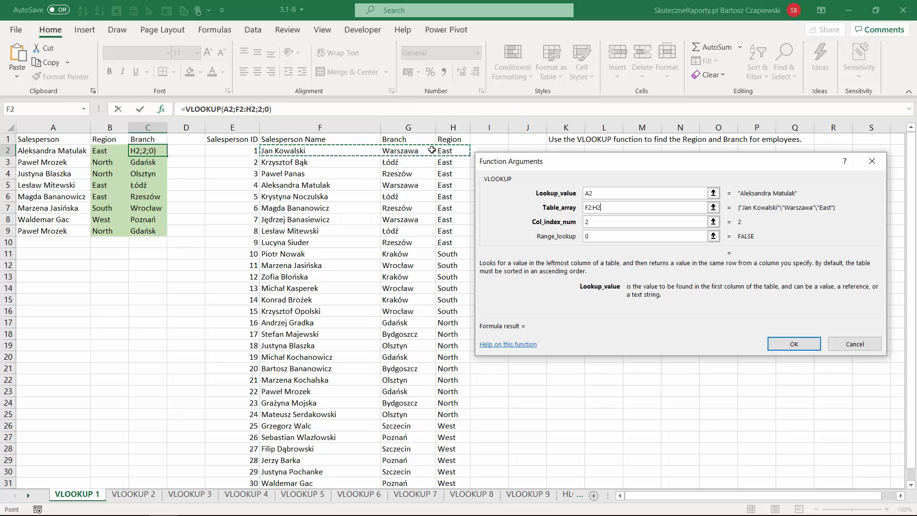
key("ctrl+shift+Down")
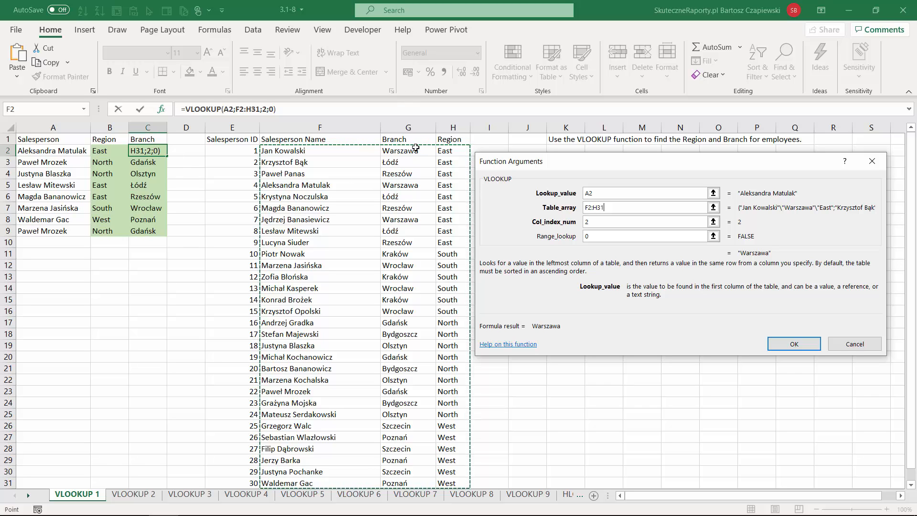
left_click(788, 344)
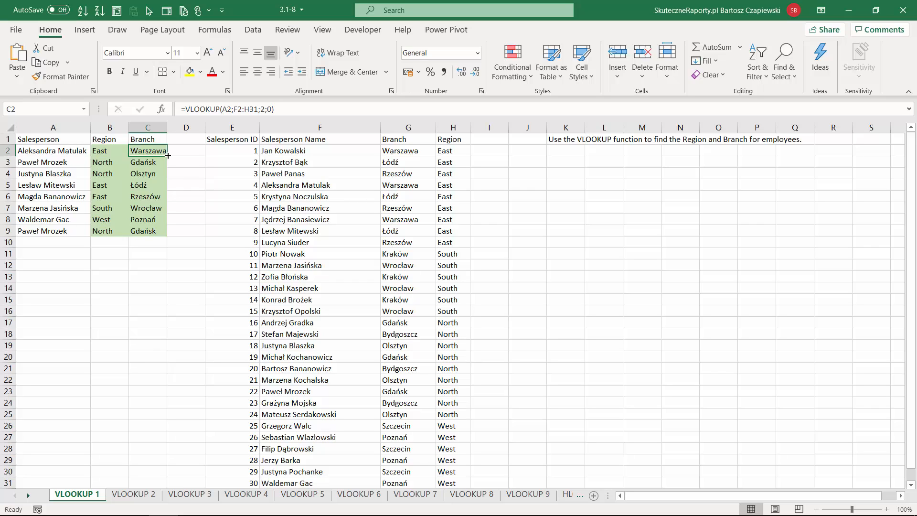
Step: Fill the Branch formula from C2 down to C9 and inspect the table range that C9 references
double_click(168, 155)
left_click(154, 229)
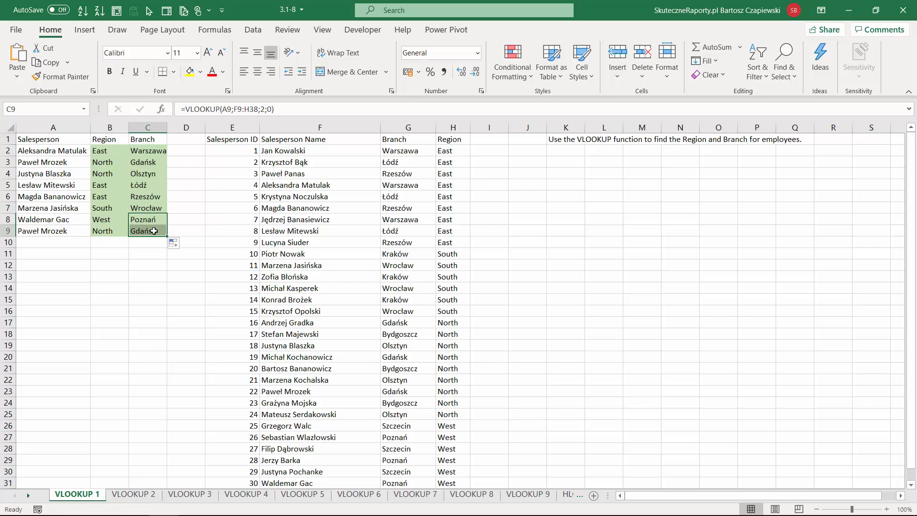
left_click(251, 111)
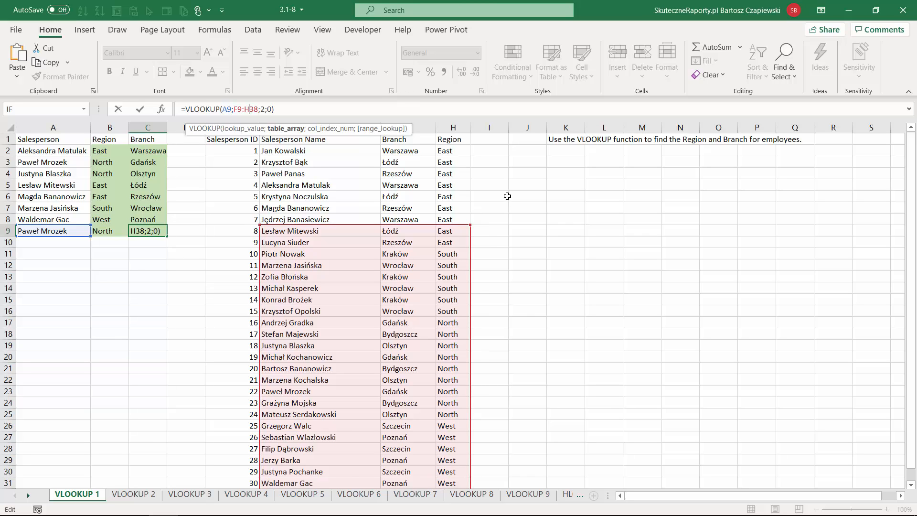
key("Escape")
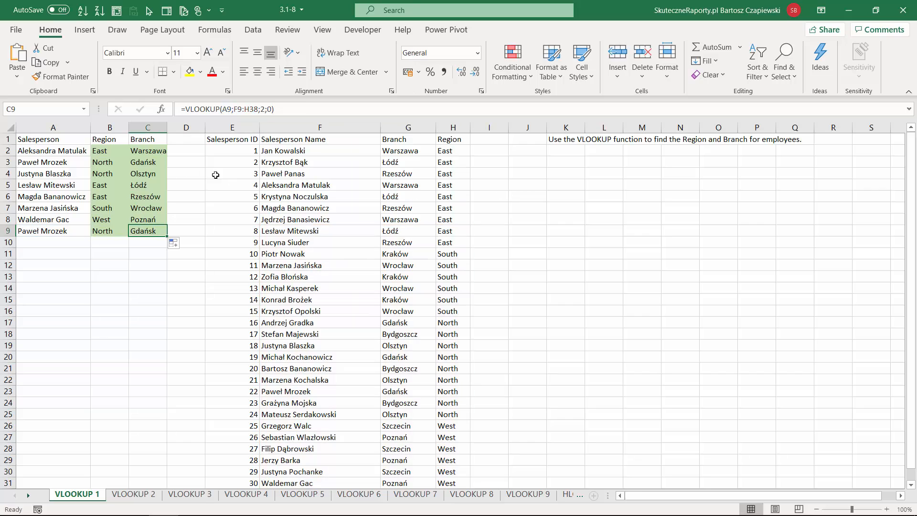
Step: Lock the table array in C2's Branch formula as the absolute range $F$2:$H$31
left_click(149, 152)
left_click(249, 109)
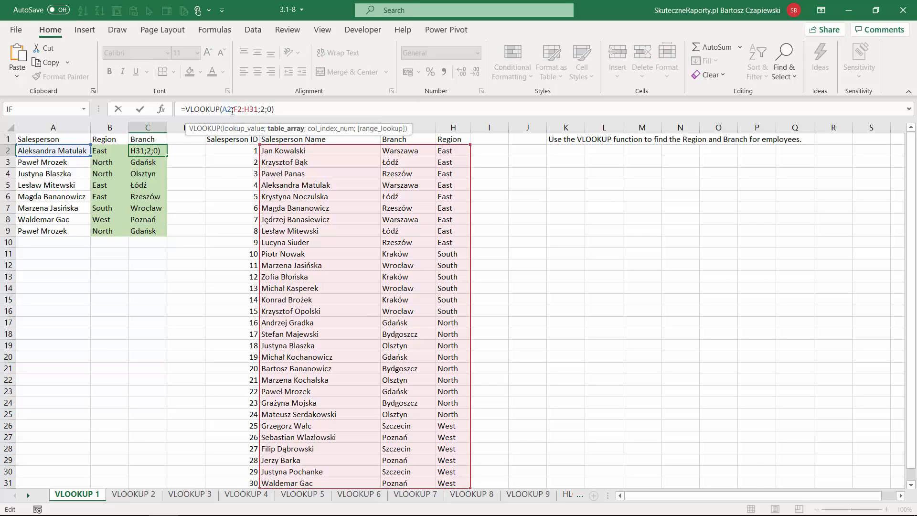
key("F4")
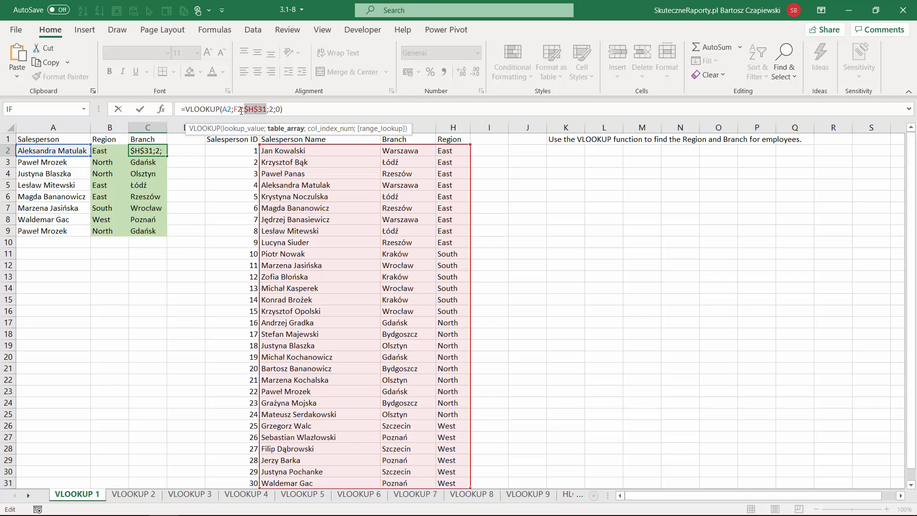
left_click(242, 110)
key("F4")
key("Return")
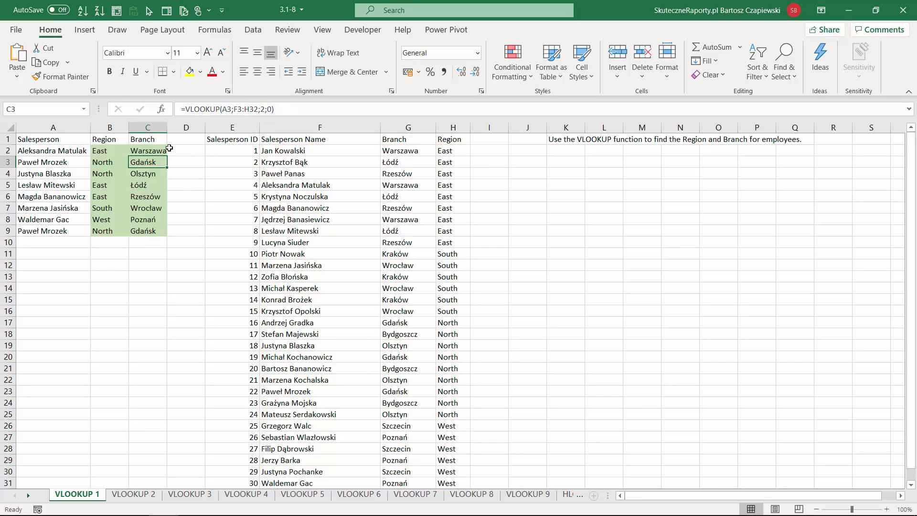
Step: Fill the Branch formula with the locked range from C2 down to C9 and check the range in C9
left_click(164, 151)
double_click(167, 156)
left_click(148, 231)
left_click(271, 109)
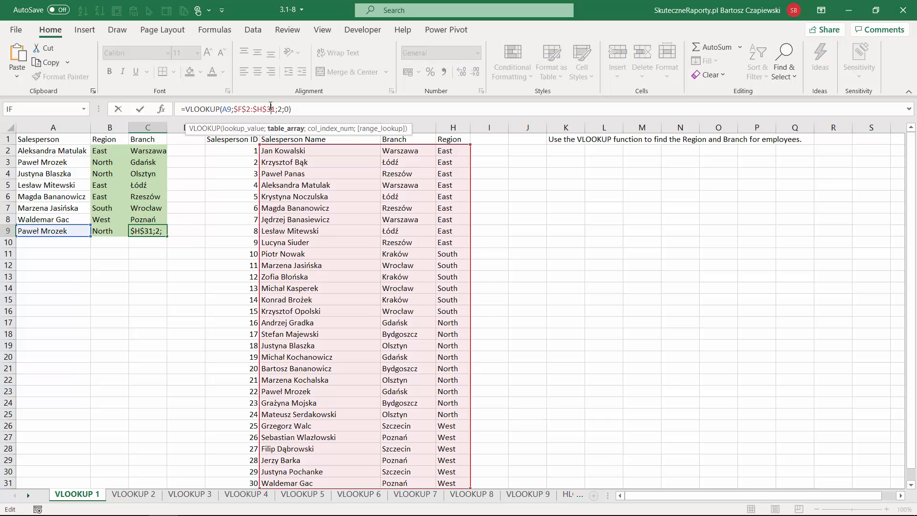